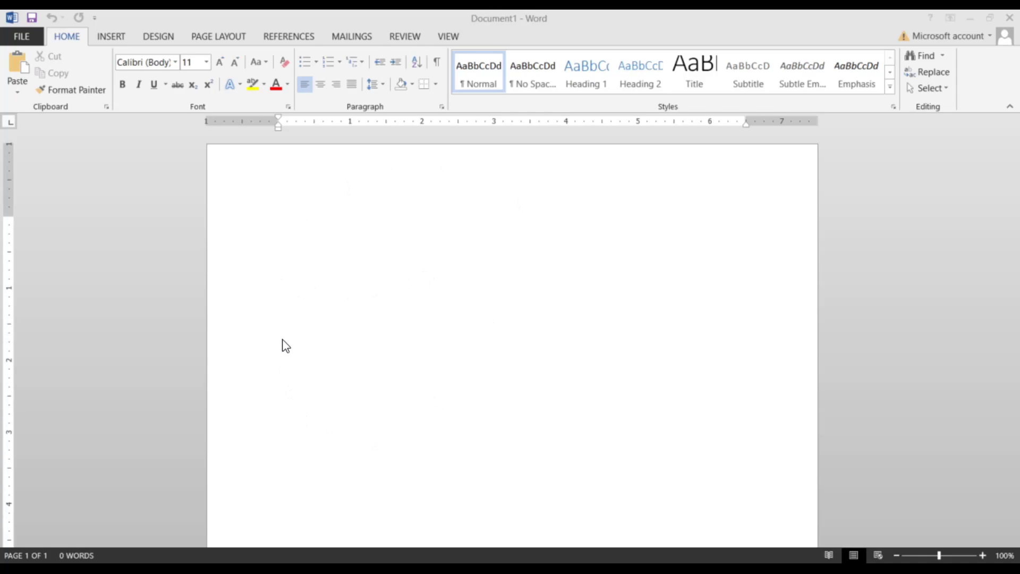
Step: Format the blank document's text as Times New Roman, size 12, with 2.0 line spacing
click(528, 320)
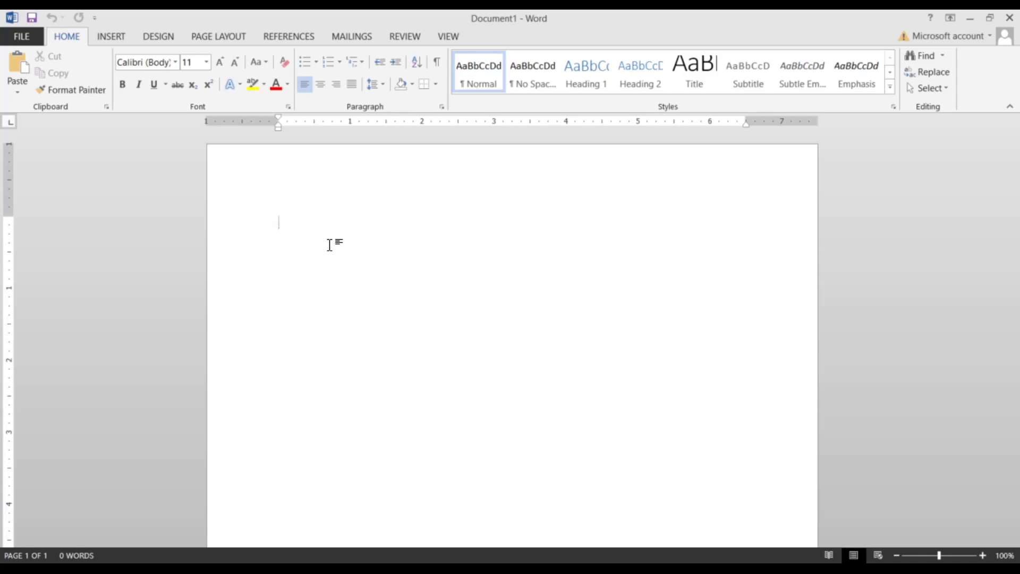
click(176, 62)
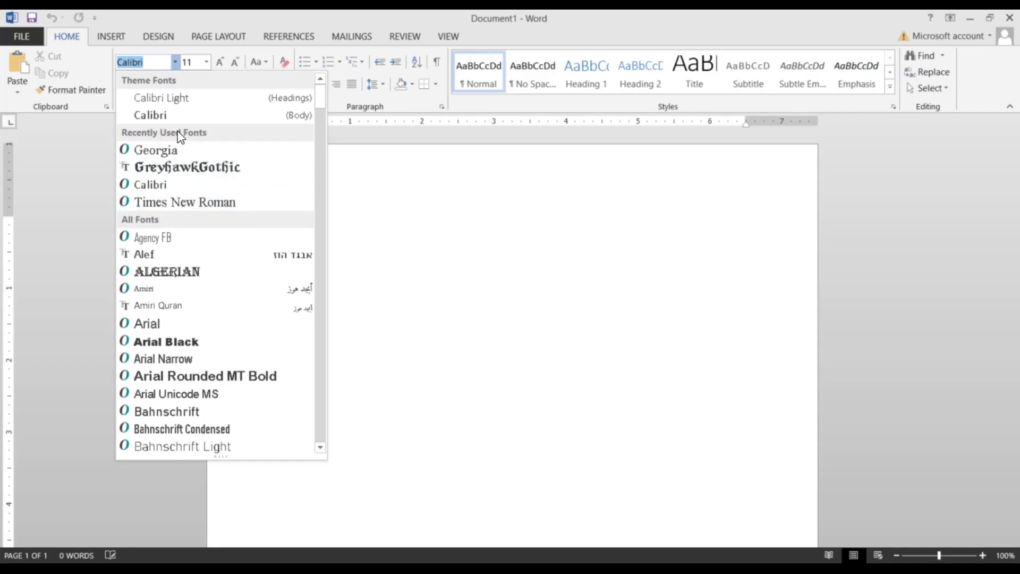
click(157, 208)
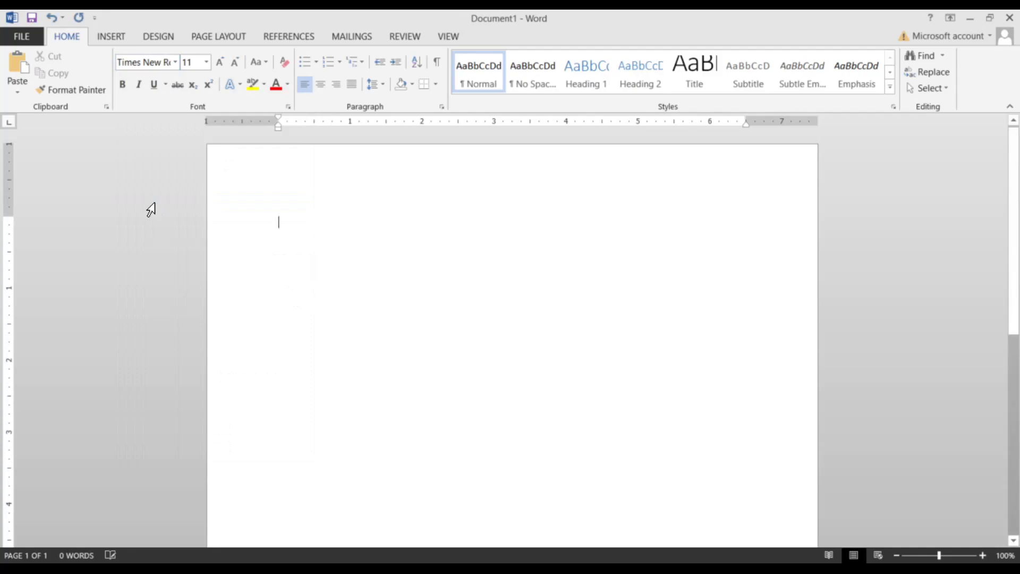
click(206, 63)
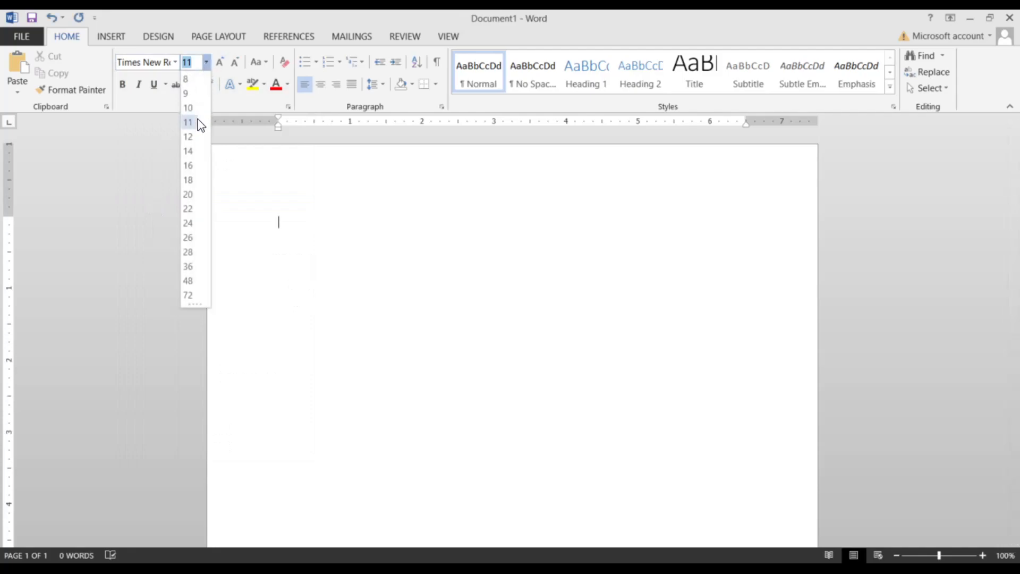
click(190, 139)
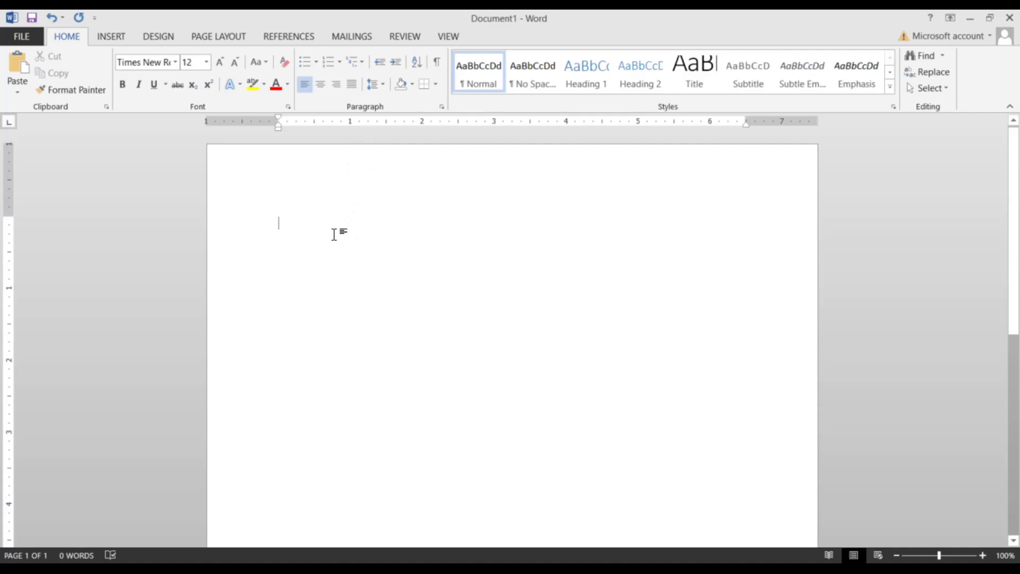
click(377, 84)
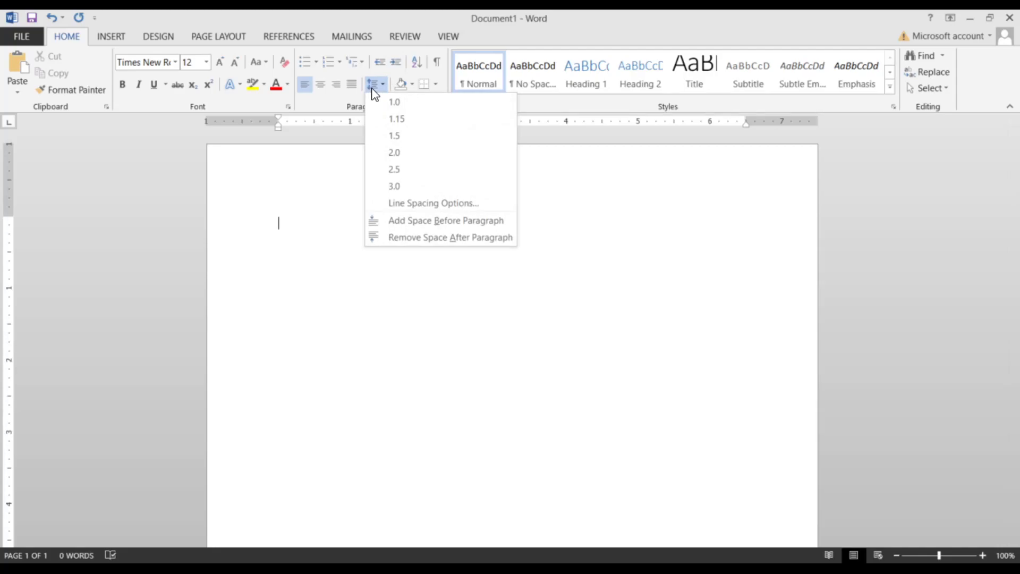
click(397, 156)
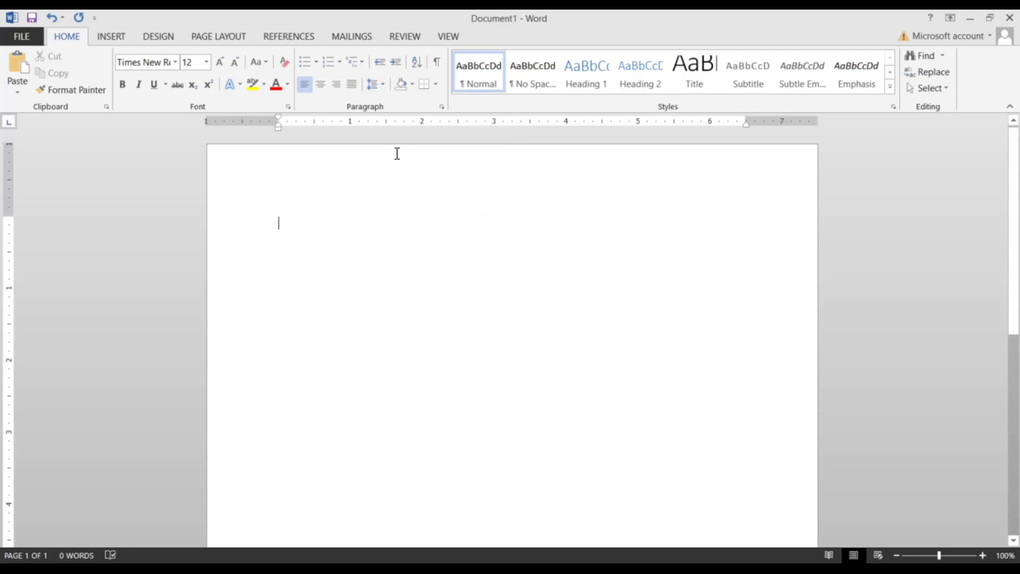
Step: Enter the trial paragraphs "One", "Two" and "Three" on the blank page, and undo them
text(One)
key(Return)
text(Two)
key(Return)
text(Three)
key(Return)
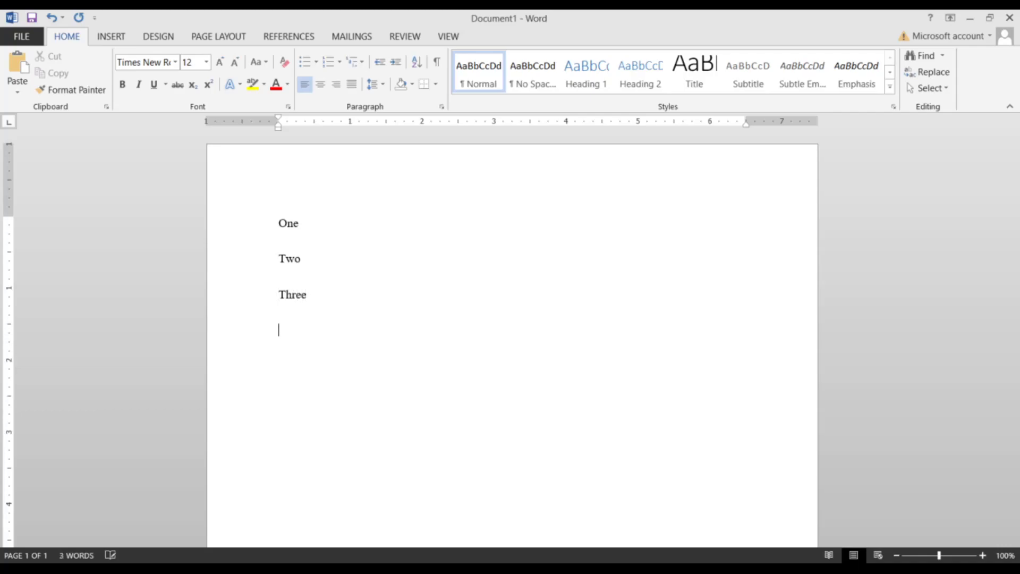
key(ctrl+z)
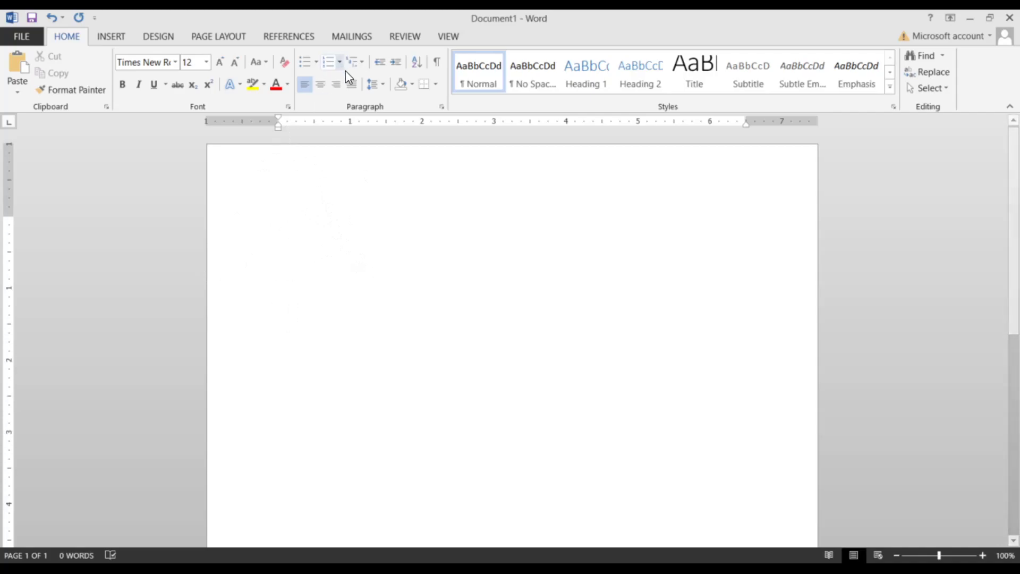
Step: Remove the space after the paragraph on the blank page, keeping its first line unindented
click(384, 86)
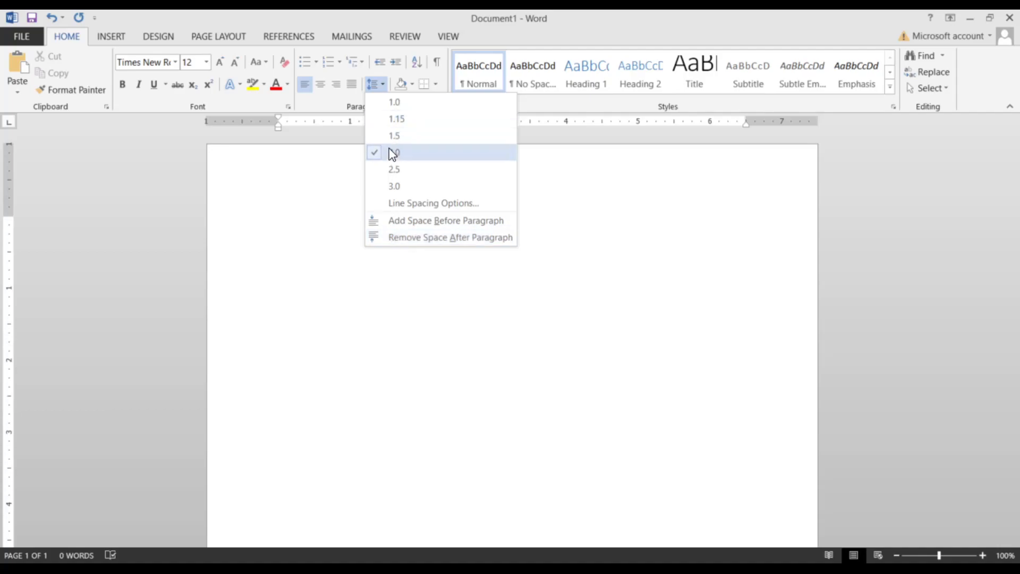
click(423, 240)
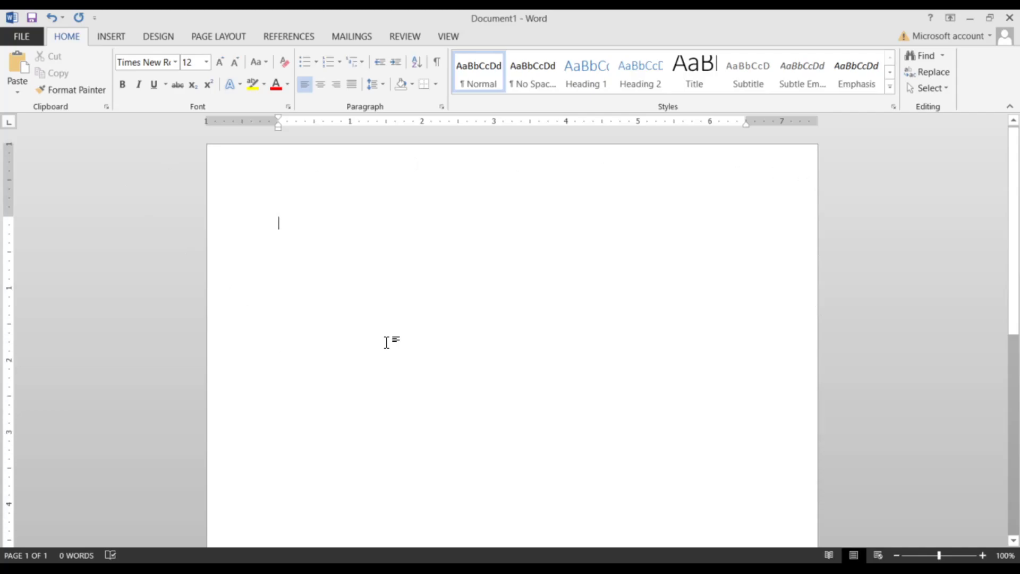
key(Tab)
key(BackSpace)
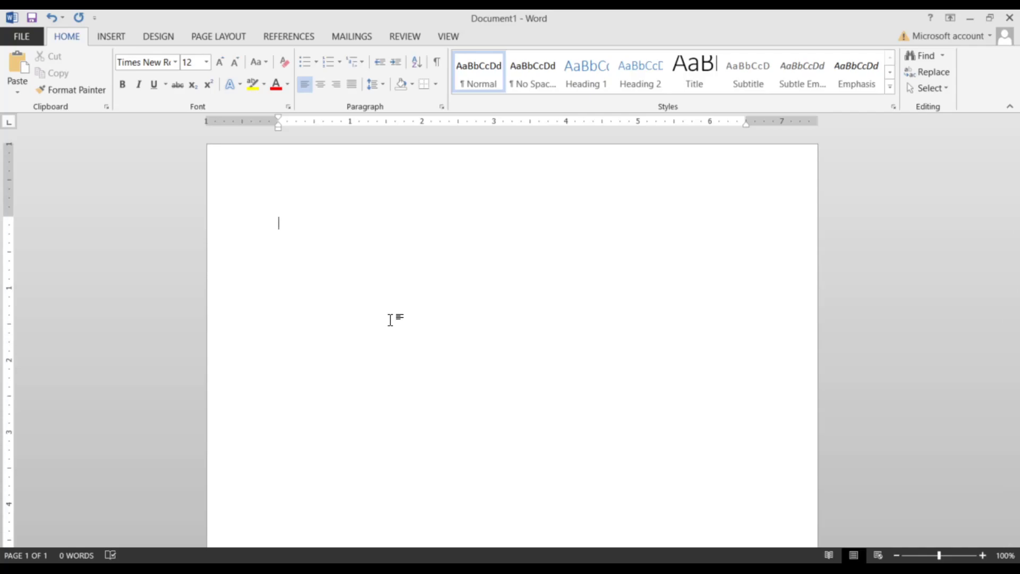
Step: Enter the heading lines "StudentName", "Professor Name", "Class" and "Date" as separate paragraphs
text(StudentName)
key(Return)
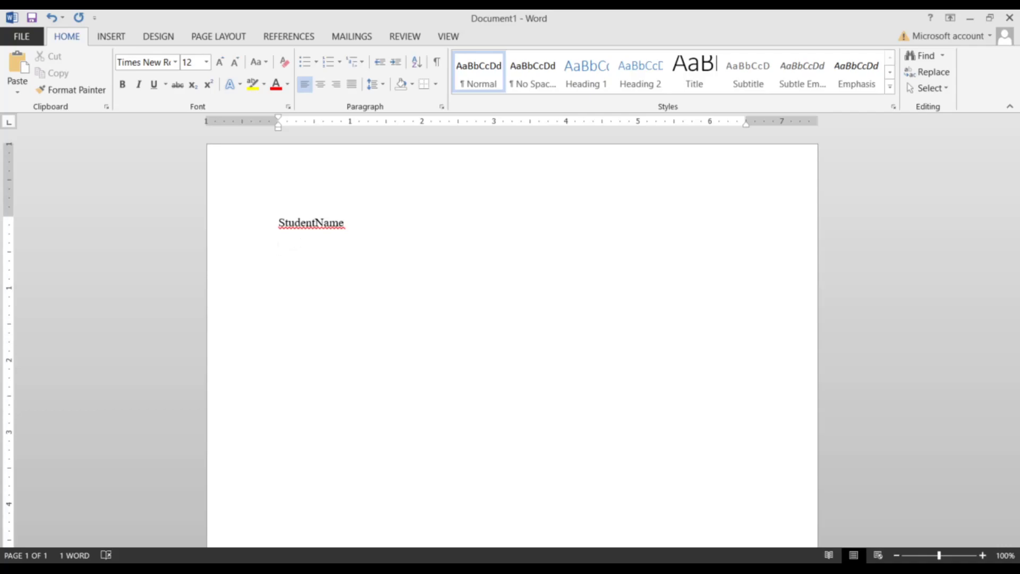
text(Professor Name.)
key(Return)
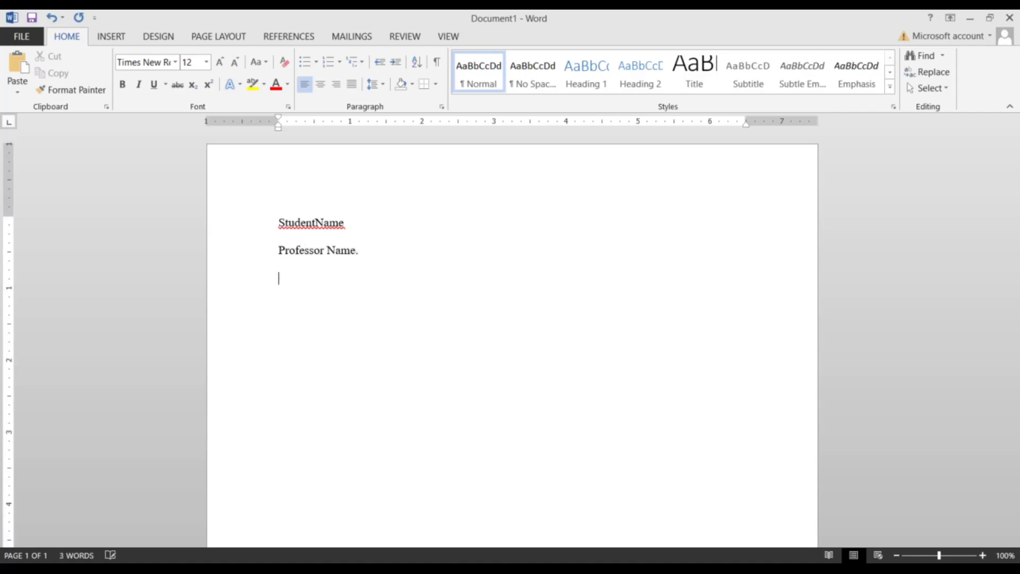
key(BackSpace)
key(BackSpace)
key(Return)
text(Class)
key(Return)
text(Date)
key(Return)
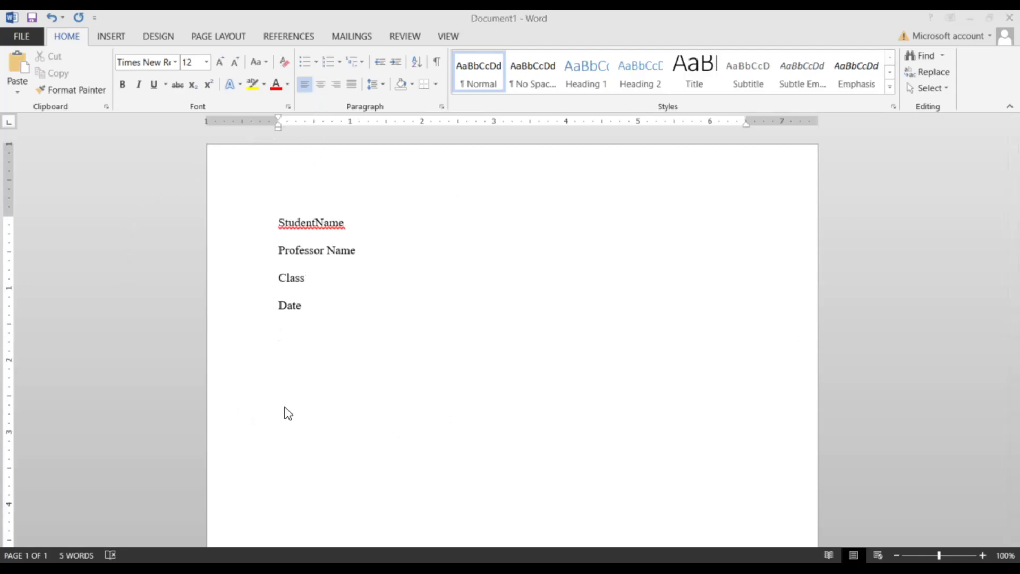
Step: Add a centered "Title" line below the date and start a new paragraph
click(311, 350)
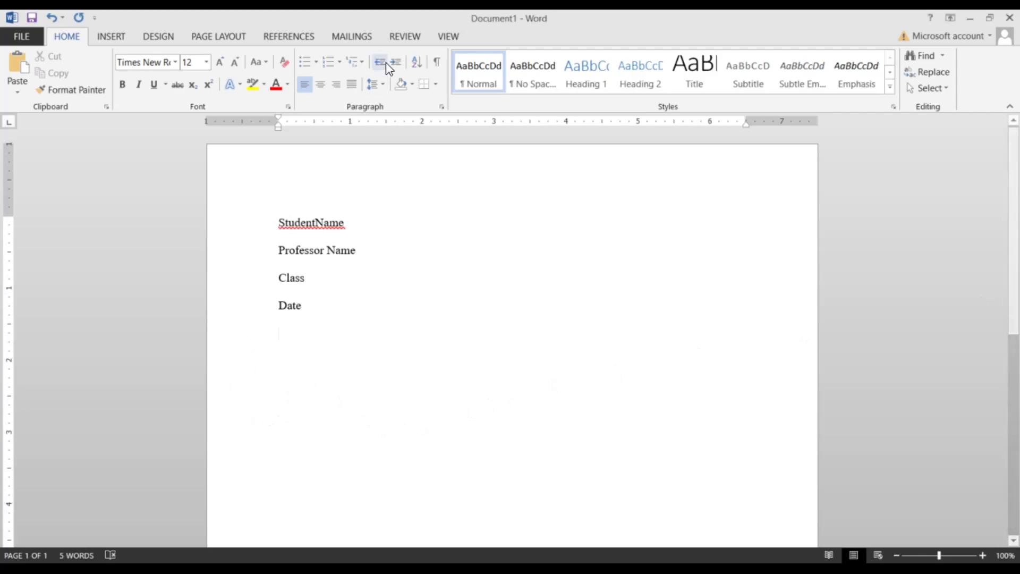
click(322, 85)
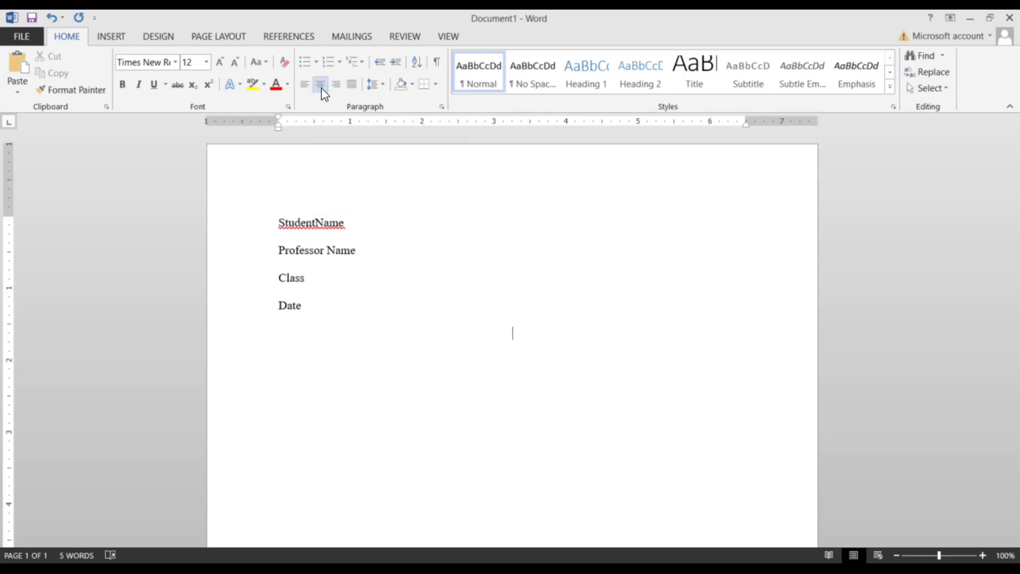
text(Title)
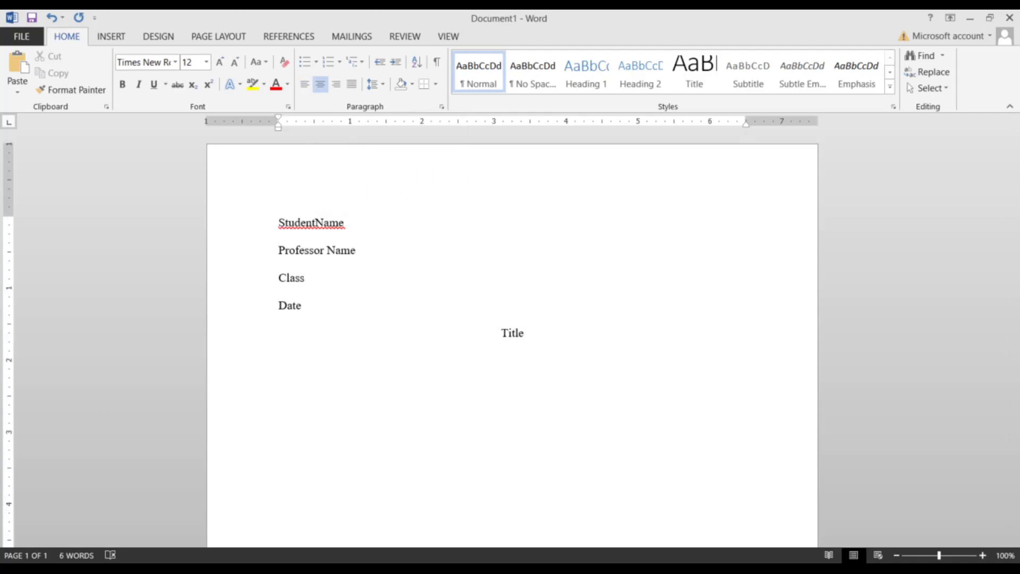
key(Return)
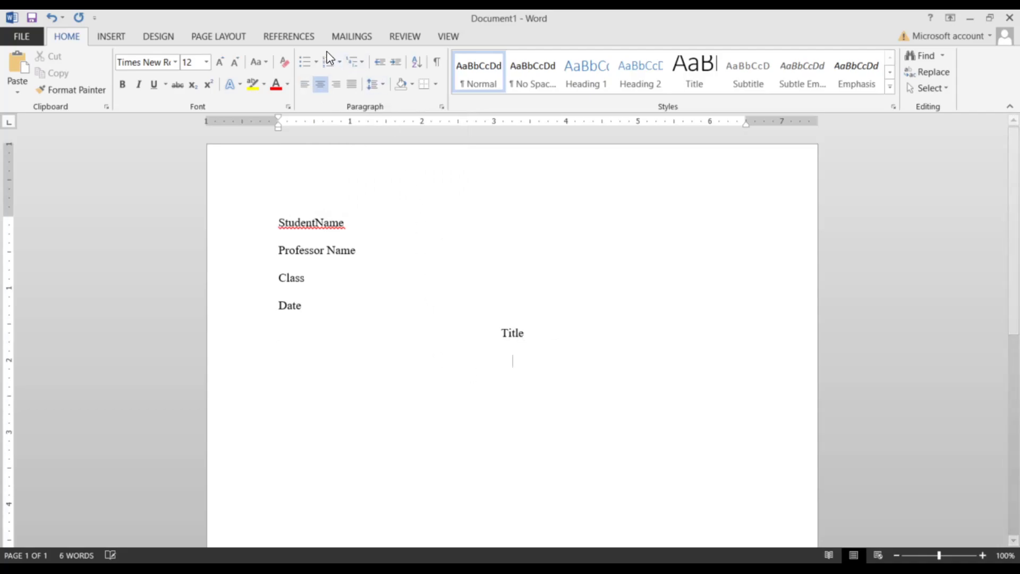
Step: Left-align the paragraph below the title and enter "Essay starts here." with a first-line tab indent
click(305, 86)
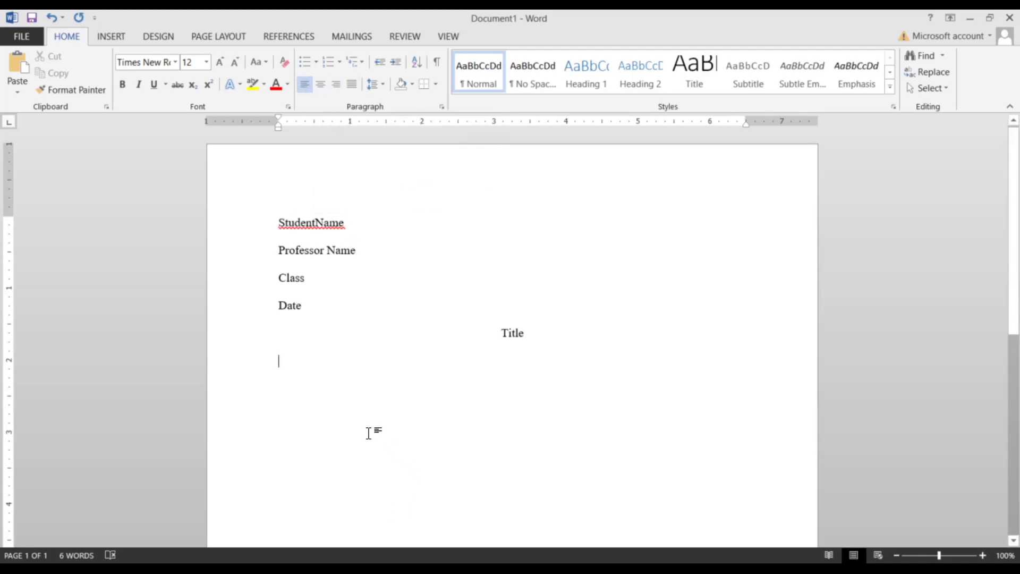
key(Tab)
text(Essay Starts)
key(BackSpace)
key(BackSpace)
key(BackSpace)
key(BackSpace)
key(BackSpace)
key(BackSpace)
text(starts here.)
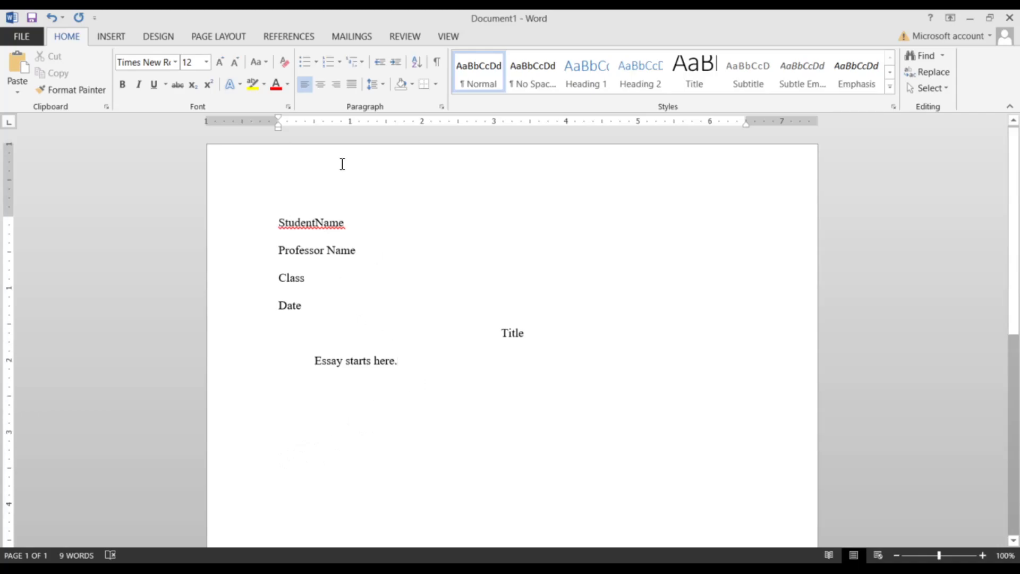
Step: Add space after every paragraph in the document
drag(403, 364, 262, 187)
click(377, 85)
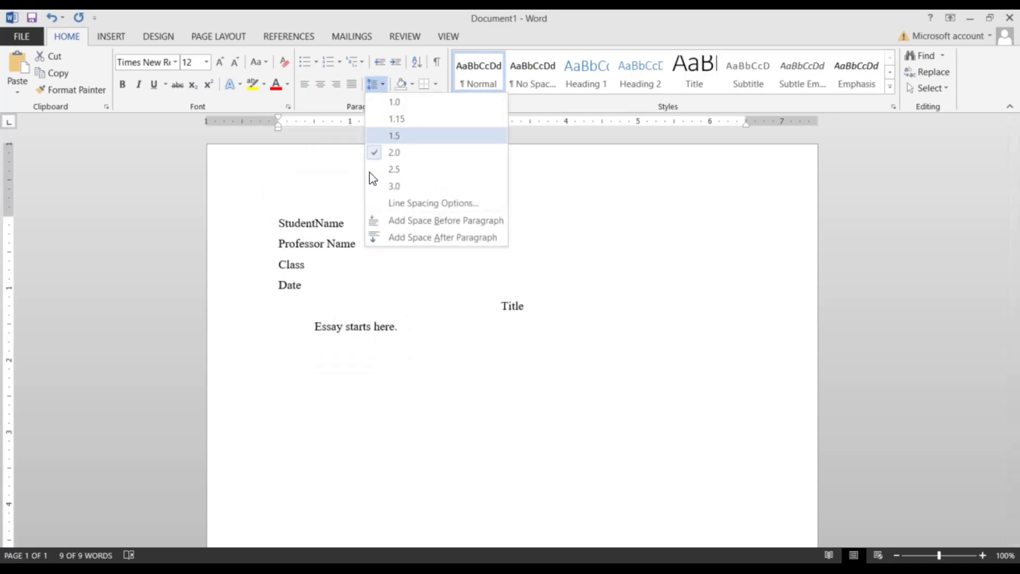
click(397, 238)
click(446, 409)
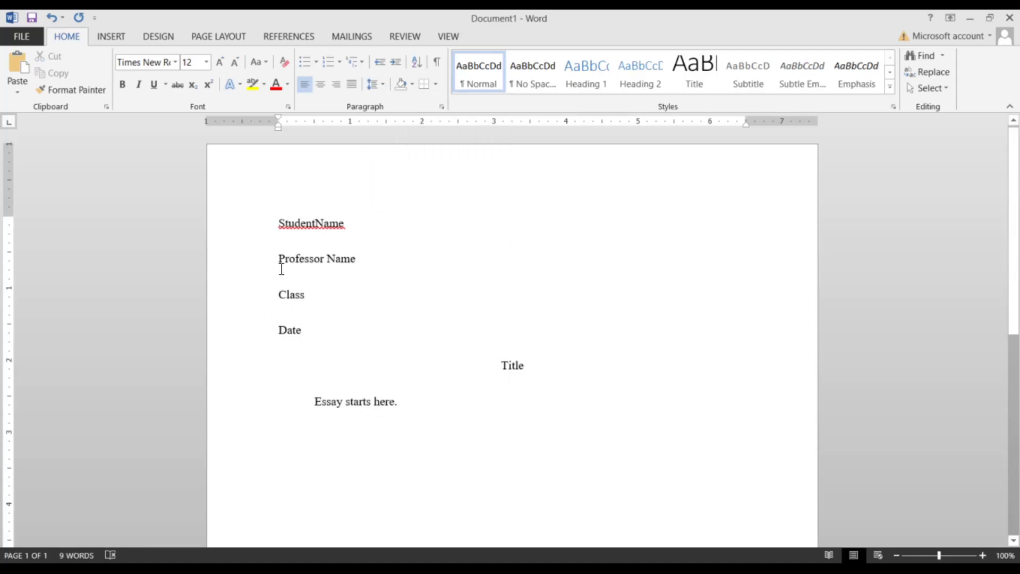
Step: Remove the space after every paragraph in the document
drag(462, 431, 250, 199)
click(382, 87)
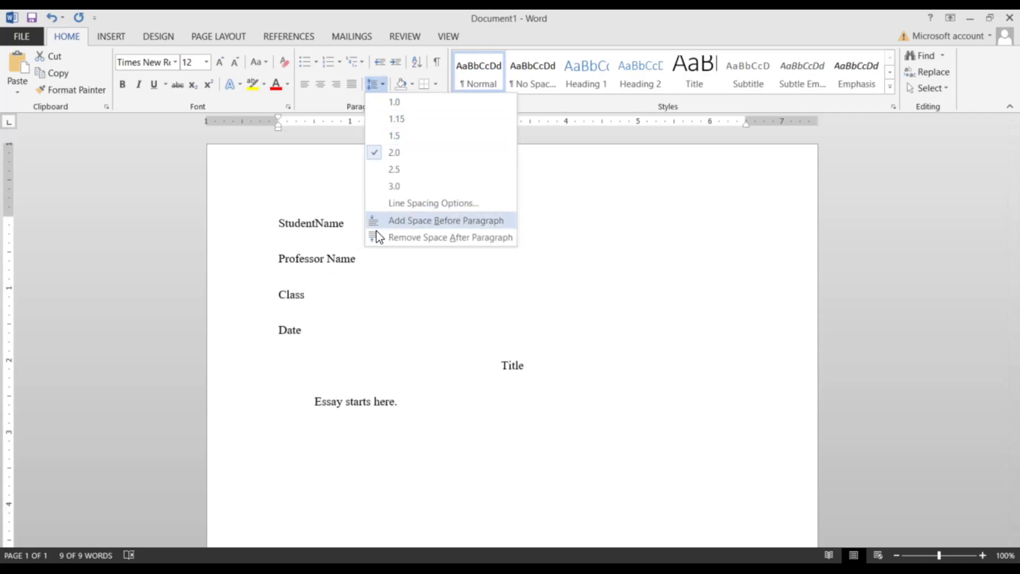
click(377, 237)
click(407, 341)
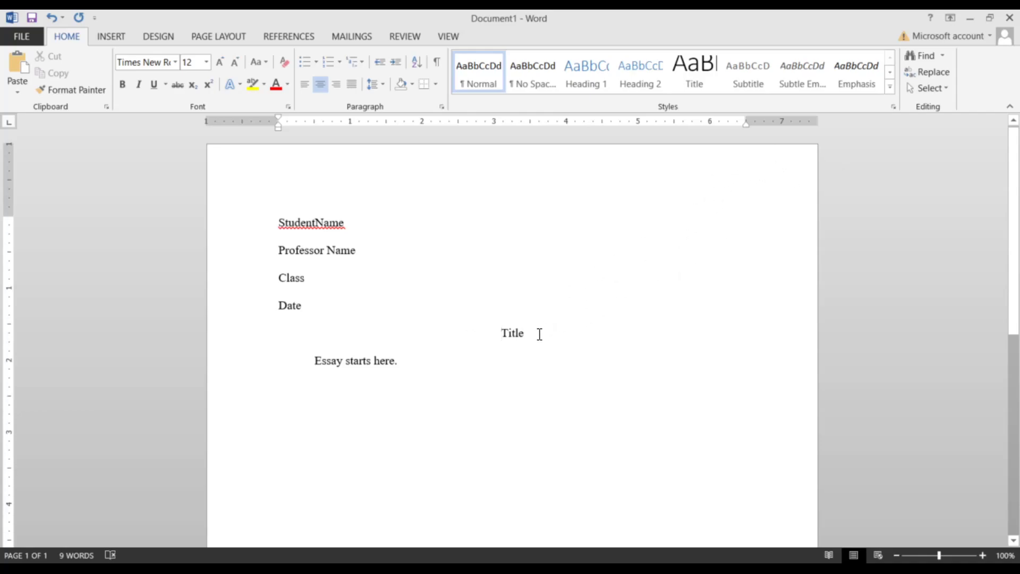
Step: Insert a Plain Number 3 page number at the top of the page and add "Lastname" before it
click(399, 229)
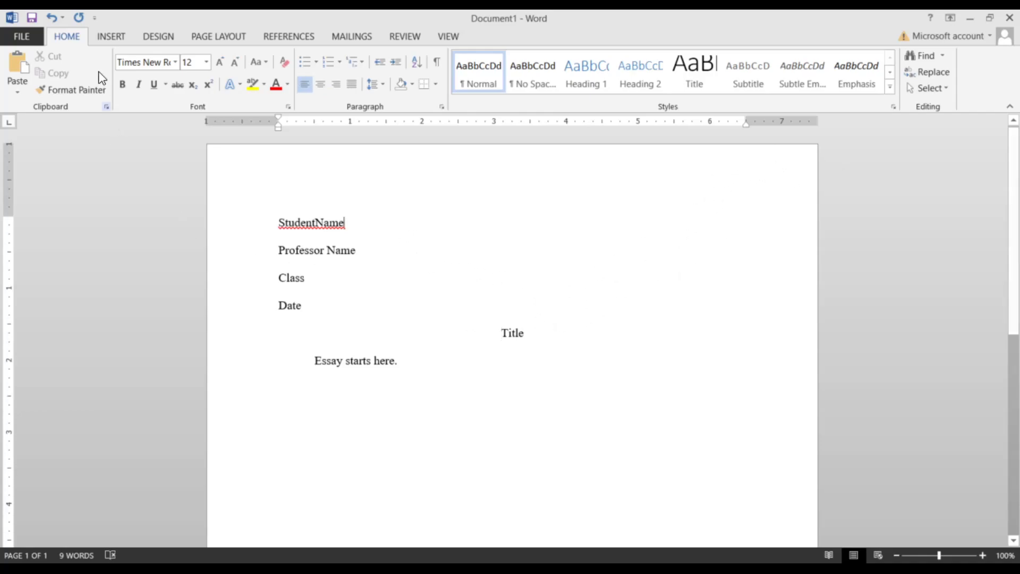
click(110, 37)
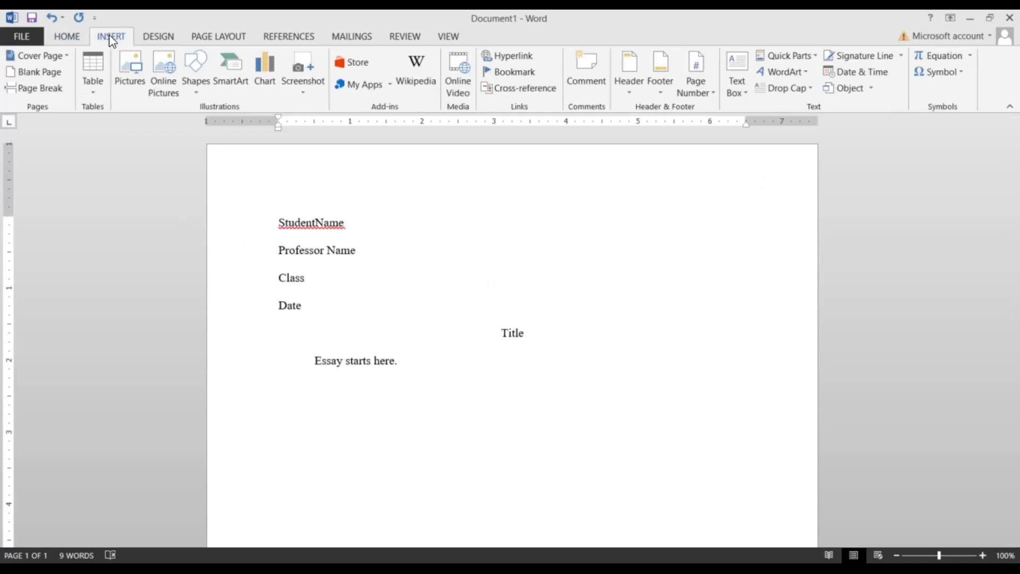
click(709, 95)
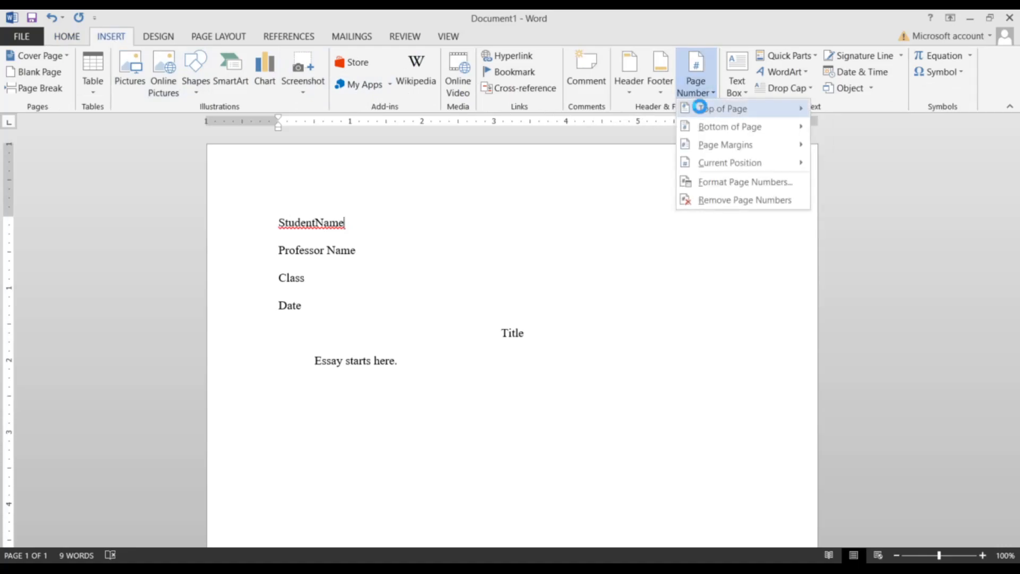
mouse_move(703, 112)
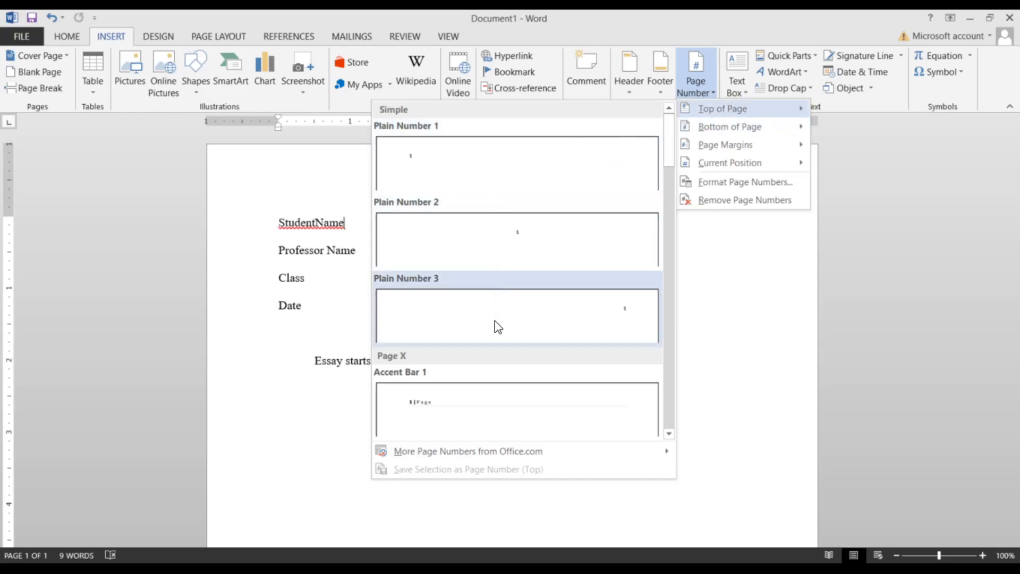
scroll(486, 228, down, 5)
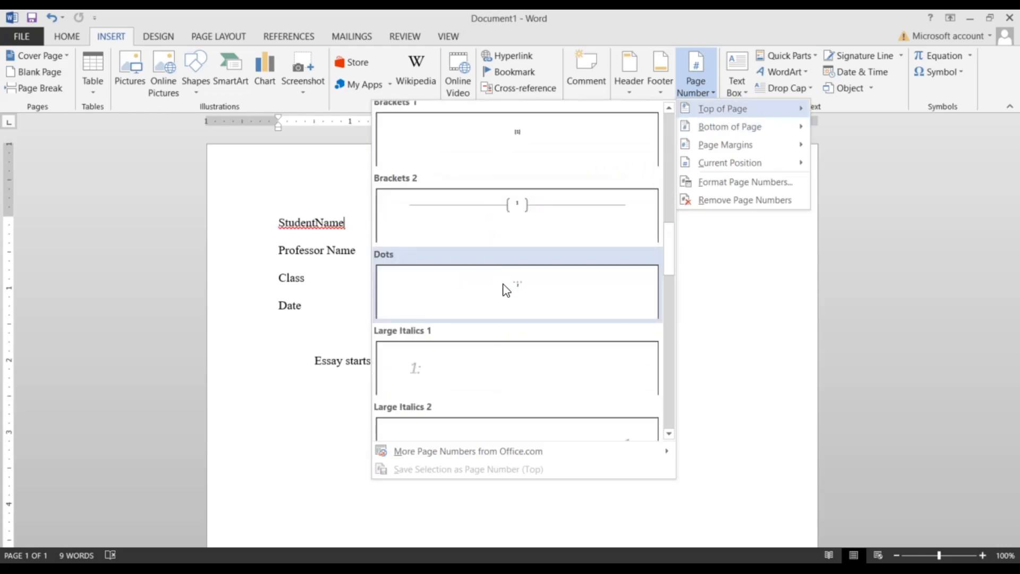
scroll(505, 289, up, 5)
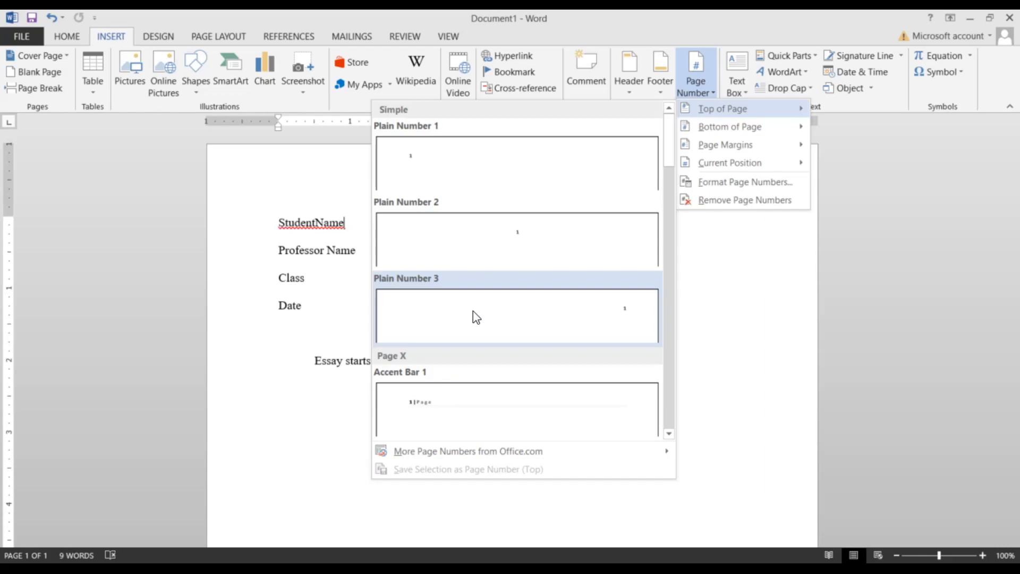
click(542, 322)
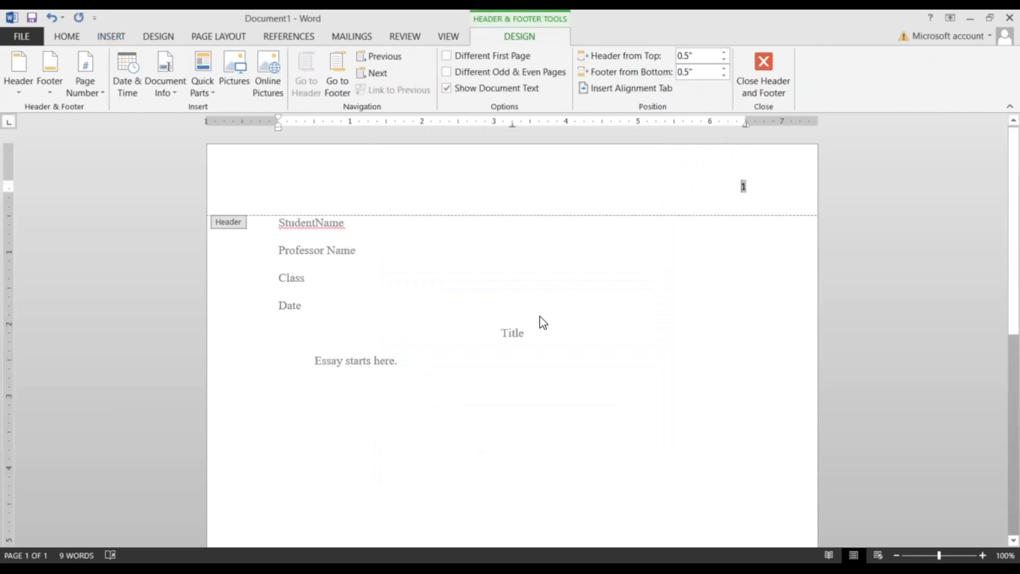
click(693, 196)
text(Lastname)
Step: Format the "Lastname" page-number header in Times New Roman, size 12, and return to the document body
drag(781, 189, 674, 189)
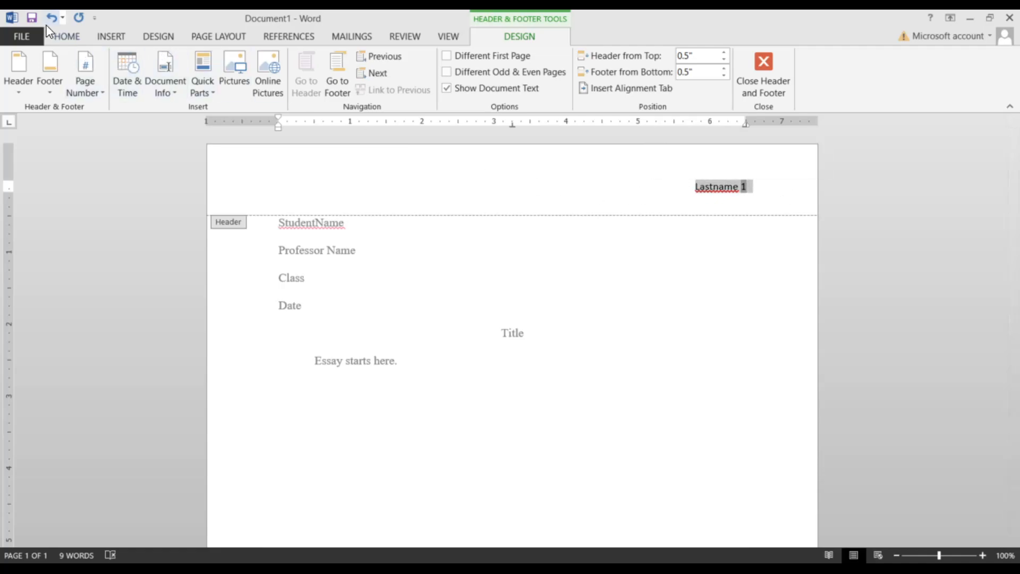
click(78, 37)
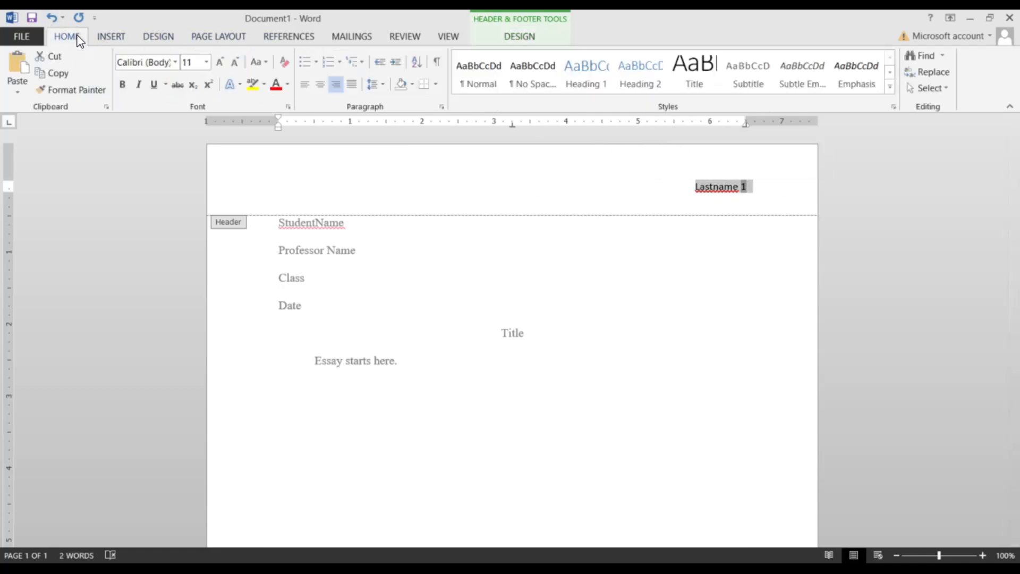
click(175, 61)
click(180, 150)
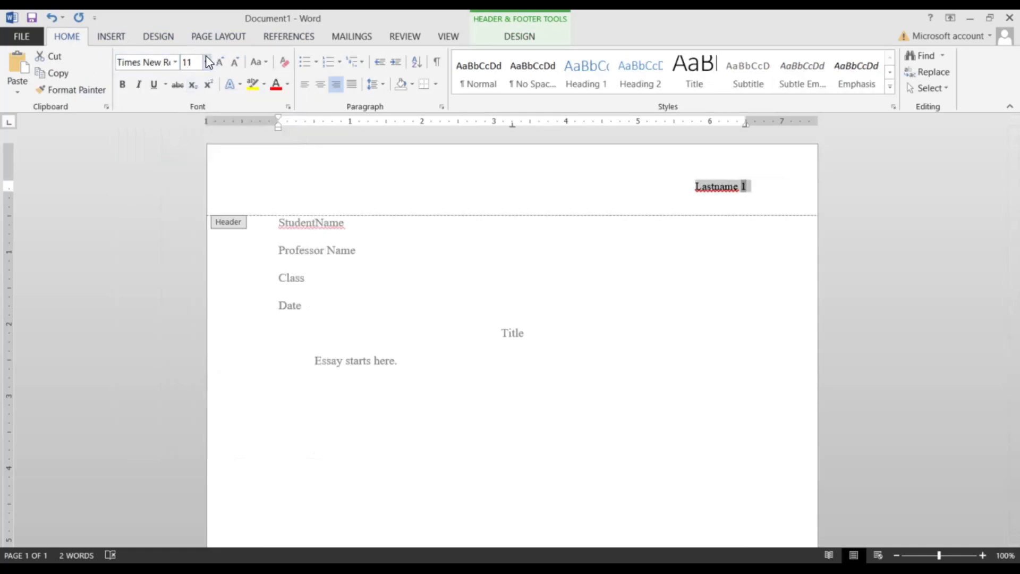
click(206, 63)
click(188, 137)
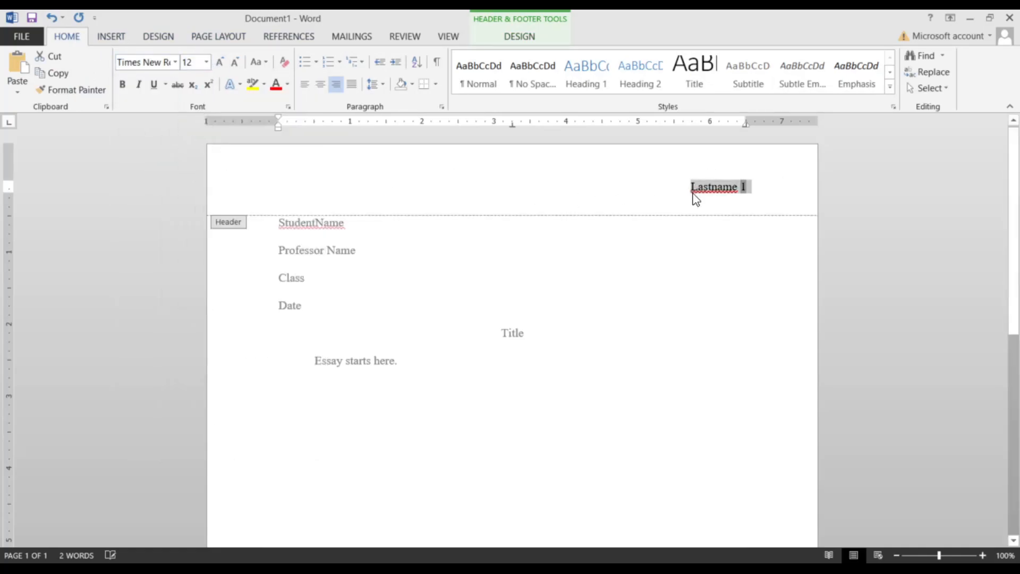
click(780, 185)
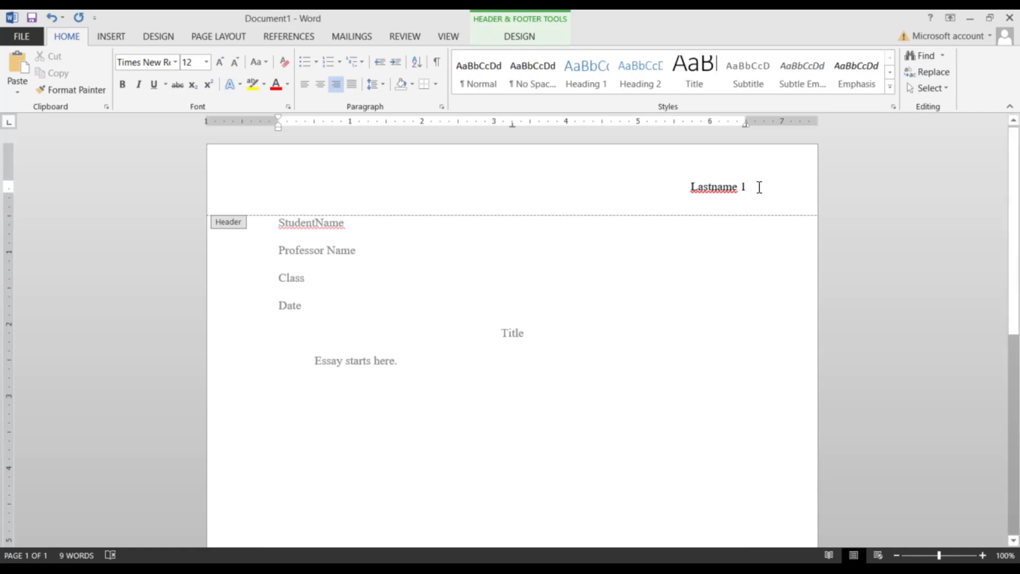
double_click(744, 269)
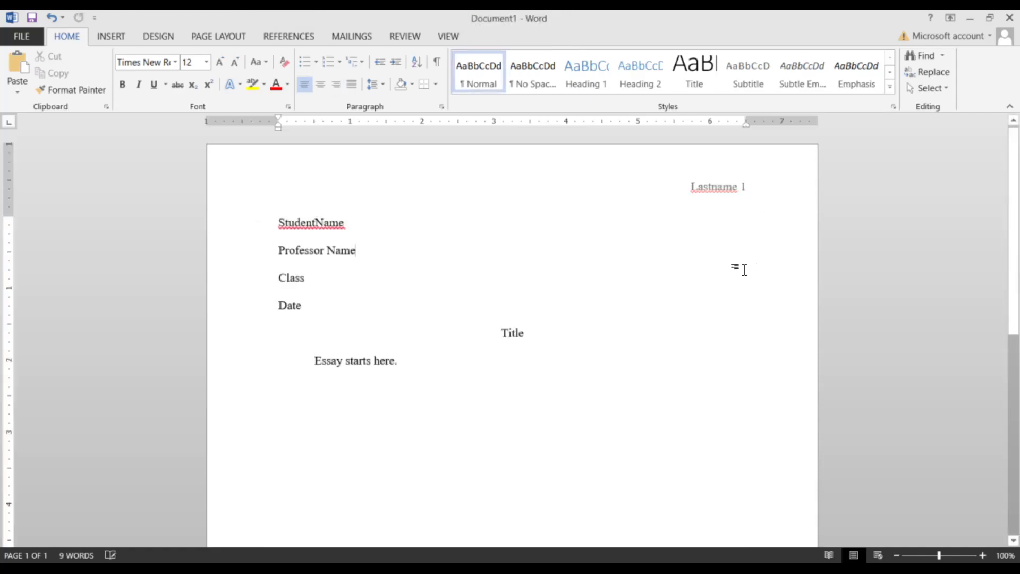
Step: Add blank lines after "Essay starts here." until the document reaches a third page, to check the header on each page
click(545, 363)
key(Return)
key(Return)
key(Return)
key(Return)
key(Return)
key(Return)
key(Return)
key(Return)
key(Return)
key(Return)
key(Return)
key(Return)
key(Return)
key(Return)
key(Return)
key(Return)
key(Return)
key(Return)
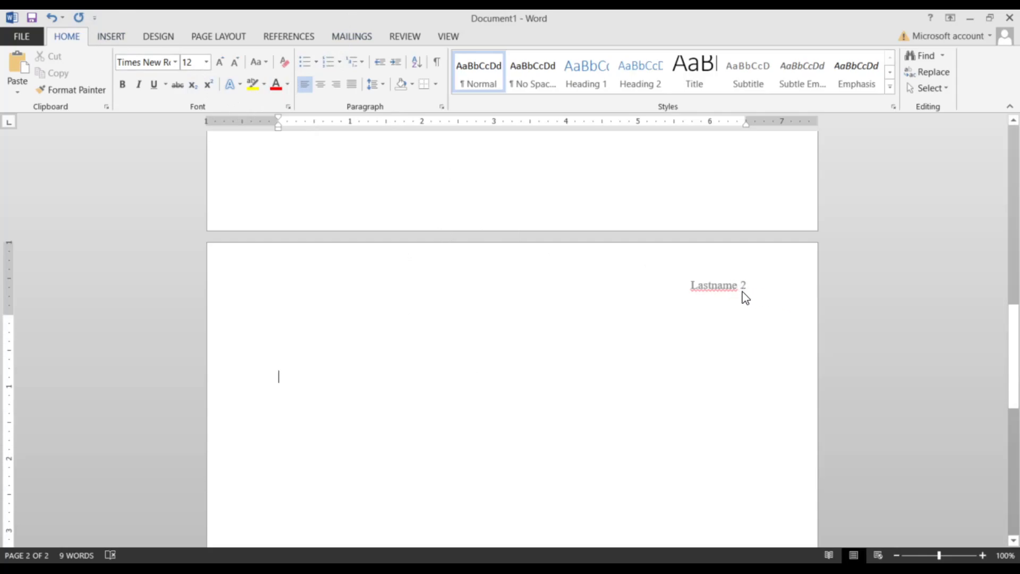
scroll(733, 352, down, 3)
scroll(731, 354, up, 3)
key(Return)
key(Return)
key(Return)
key(Return)
key(Return)
key(Return)
key(Return)
key(Return)
key(Return)
key(Return)
key(Return)
key(Return)
key(Return)
key(Return)
key(Return)
key(Return)
key(Return)
key(Return)
key(Return)
key(Return)
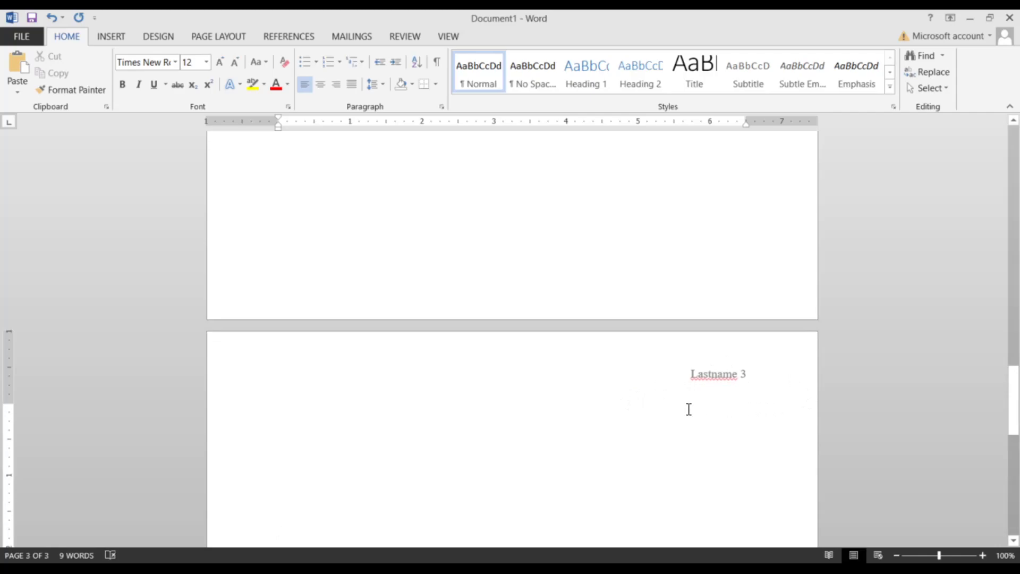
Step: Remove all the blank lines added after "Essay starts here." and return to the first page
key(BackSpace)
key(BackSpace)
key(BackSpace)
key(BackSpace)
key(BackSpace)
key(BackSpace)
key(BackSpace)
key(BackSpace)
key(BackSpace)
key(BackSpace)
key(BackSpace)
key(BackSpace)
key(BackSpace)
key(BackSpace)
key(BackSpace)
key(BackSpace)
key(BackSpace)
key(BackSpace)
key(BackSpace)
key(BackSpace)
key(BackSpace)
scroll(688, 409, up, 4)
key(BackSpace)
key(BackSpace)
key(BackSpace)
key(BackSpace)
key(BackSpace)
key(BackSpace)
key(BackSpace)
key(BackSpace)
key(BackSpace)
key(BackSpace)
key(BackSpace)
key(BackSpace)
key(BackSpace)
key(BackSpace)
key(BackSpace)
key(BackSpace)
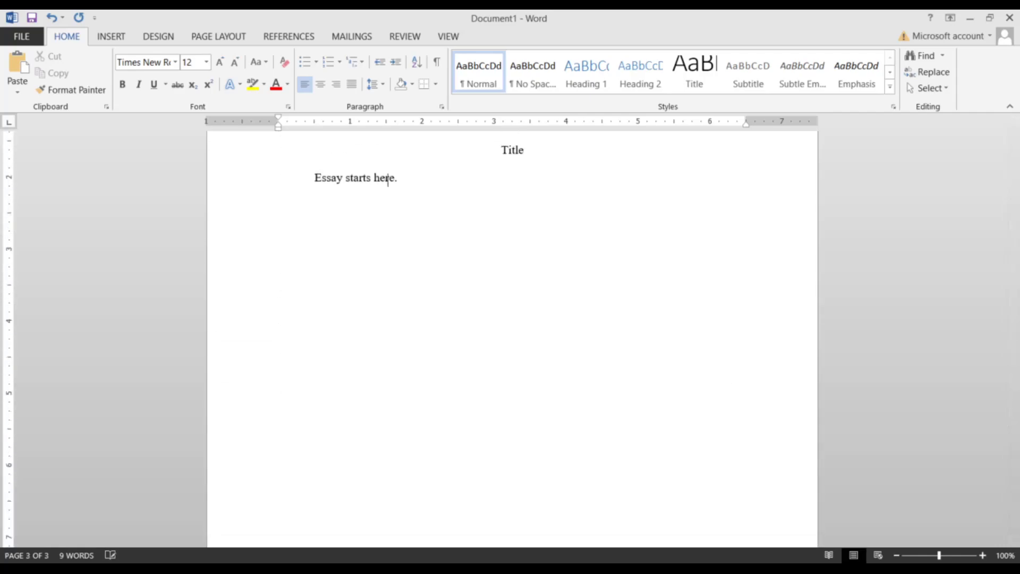
scroll(512, 340, up, 3)
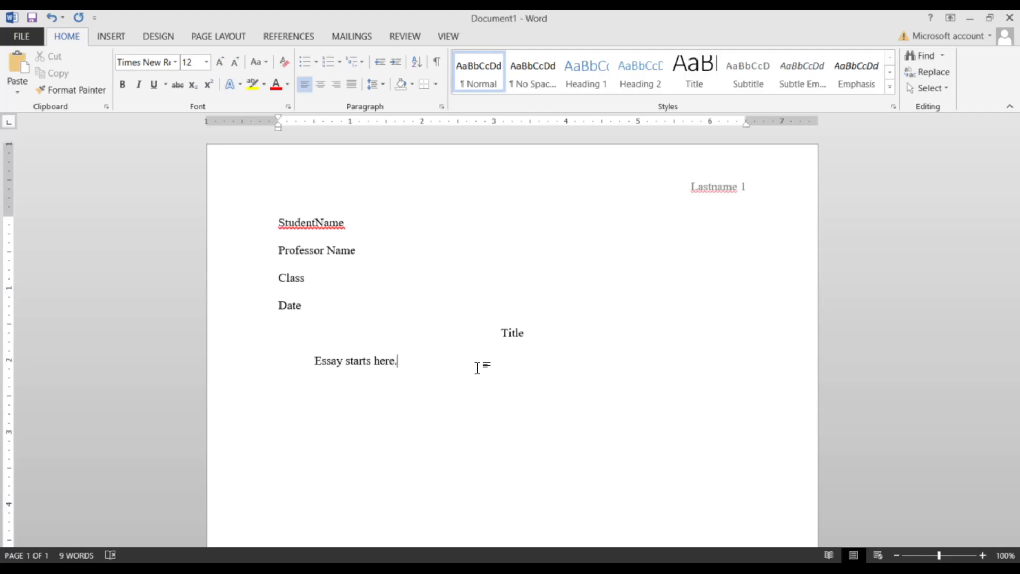
drag(277, 221, 485, 440)
click(455, 404)
drag(307, 306, 257, 211)
click(302, 290)
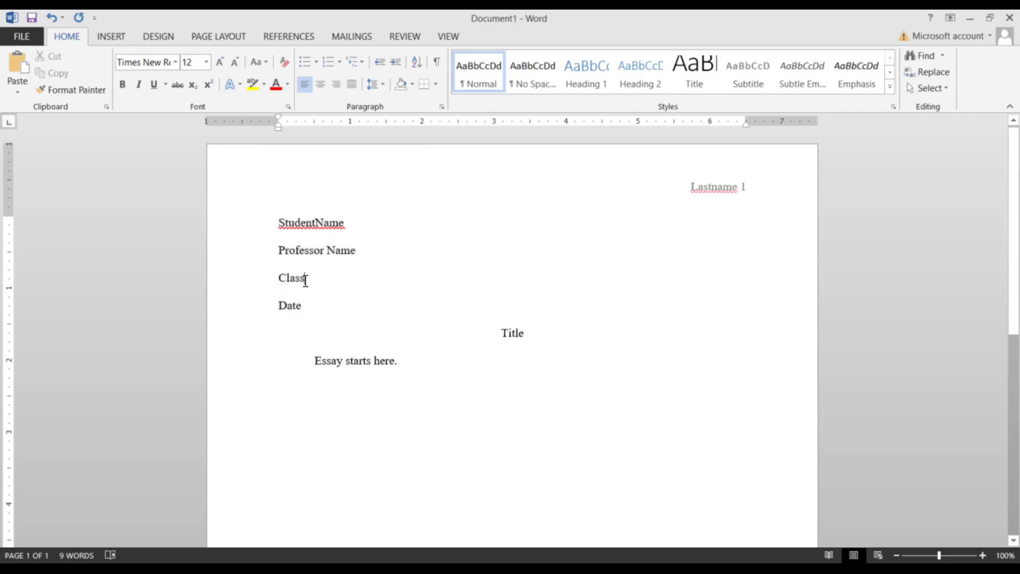